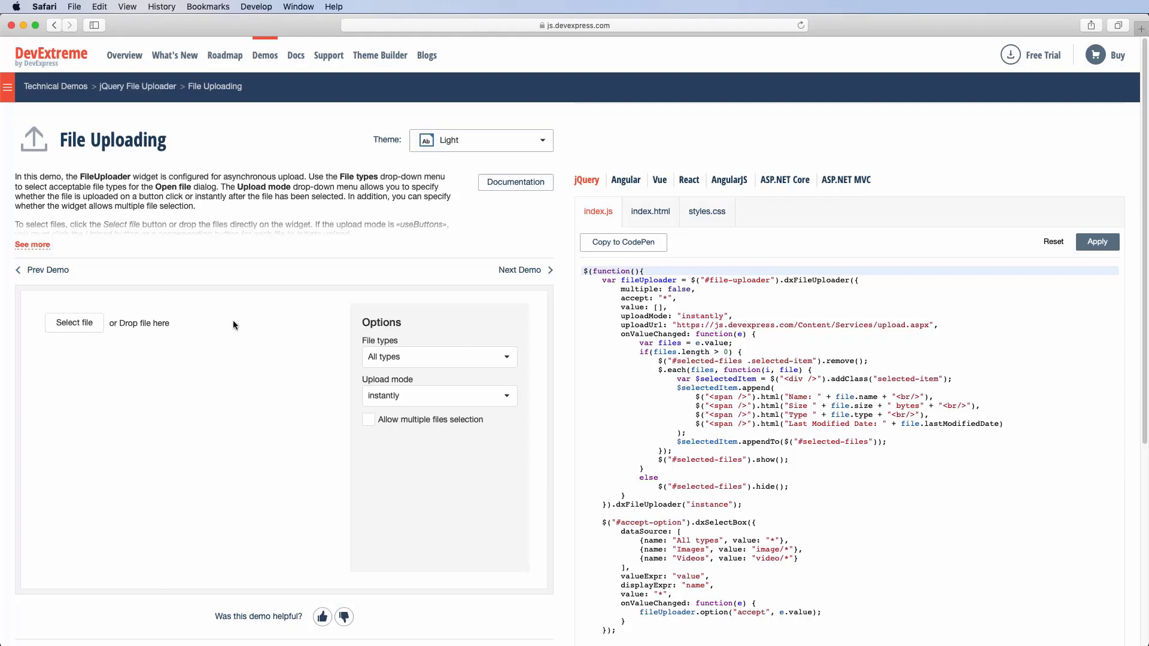
Step: Upload icon.svg from the Pictures folder using the demo's Select file button
{"action": "left_click", "coordinate": [92, 323]}
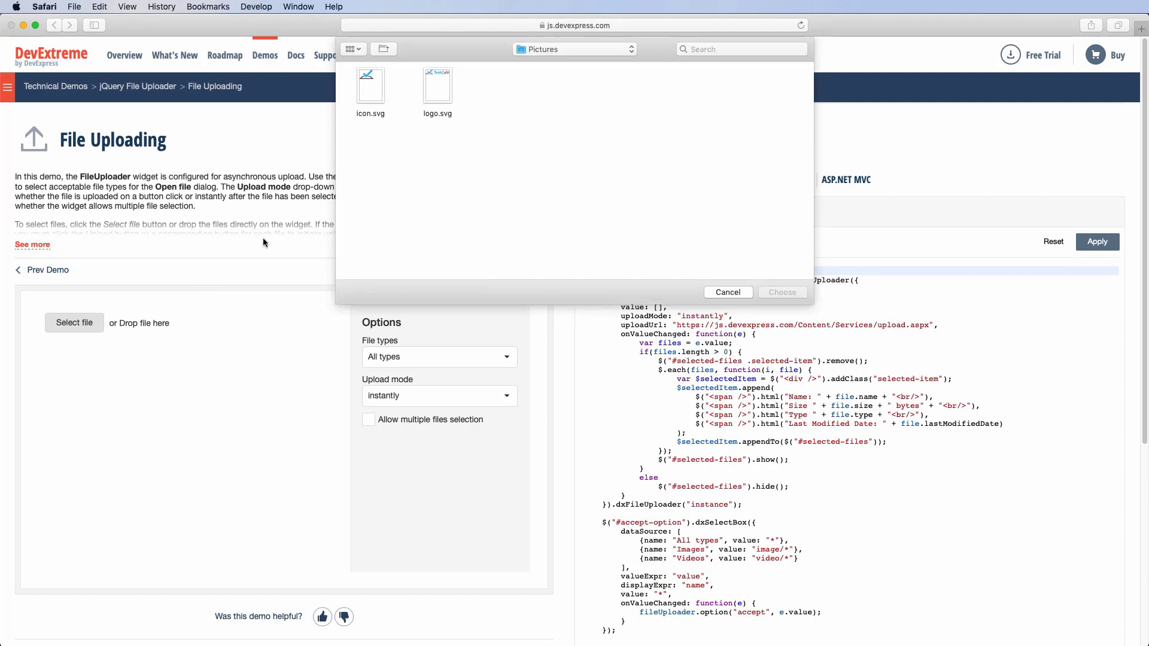
{"action": "double_click", "coordinate": [367, 101]}
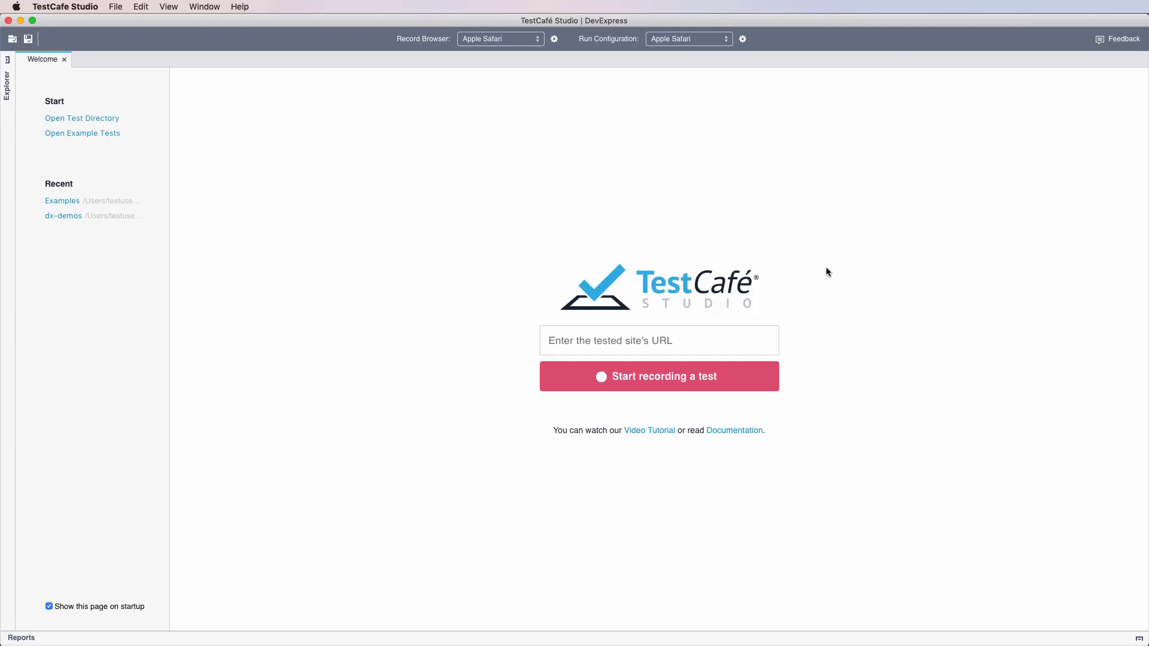
Step: Paste the File Uploading demo URL as the tested site and start recording
{"action": "left_click", "coordinate": [726, 332]}
{"action": "key", "text": "super+v"}
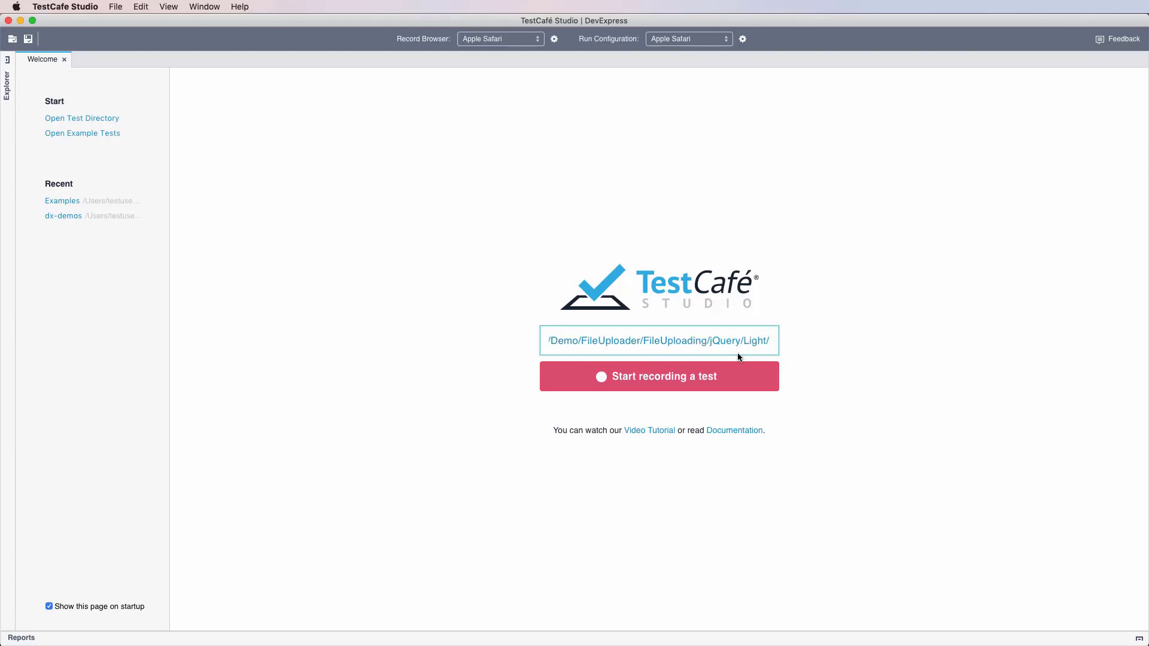
{"action": "left_click", "coordinate": [749, 386]}
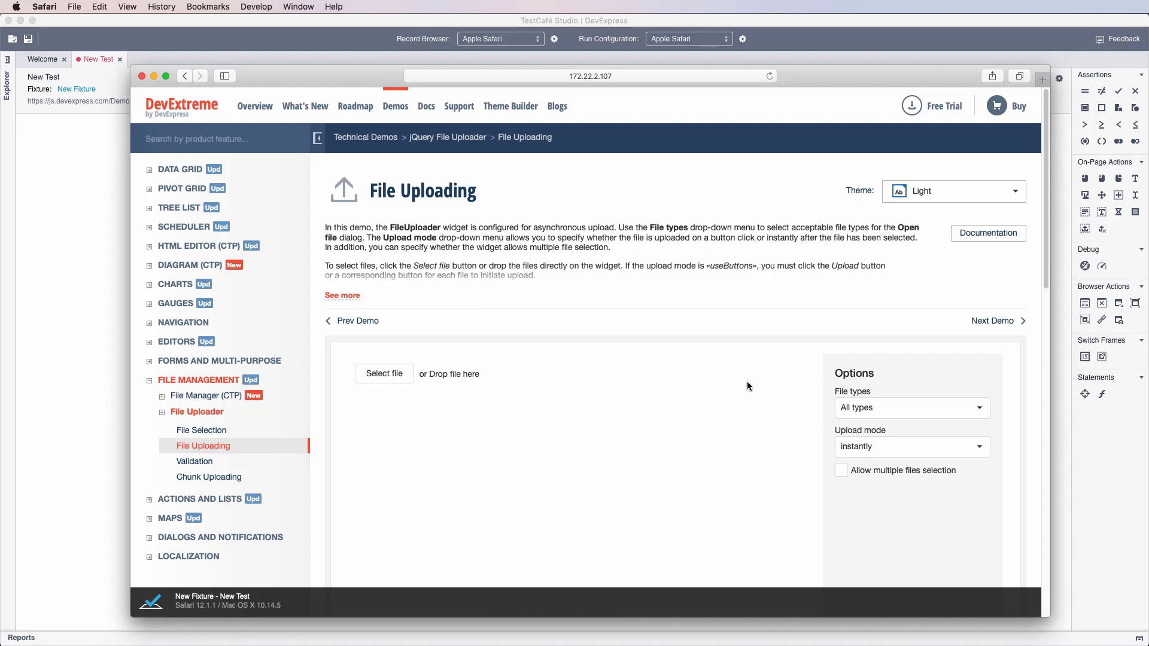
Step: Set the demo's upload mode to useButtons and allow multiple file selection
{"action": "left_click", "coordinate": [879, 448]}
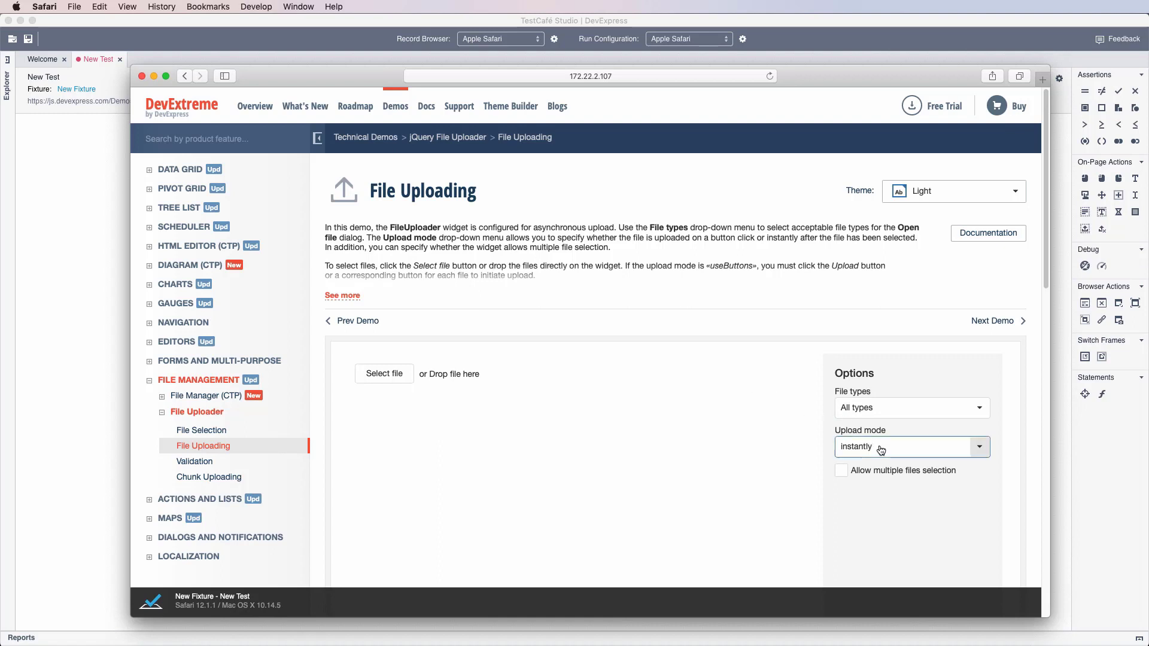
{"action": "left_click", "coordinate": [888, 488]}
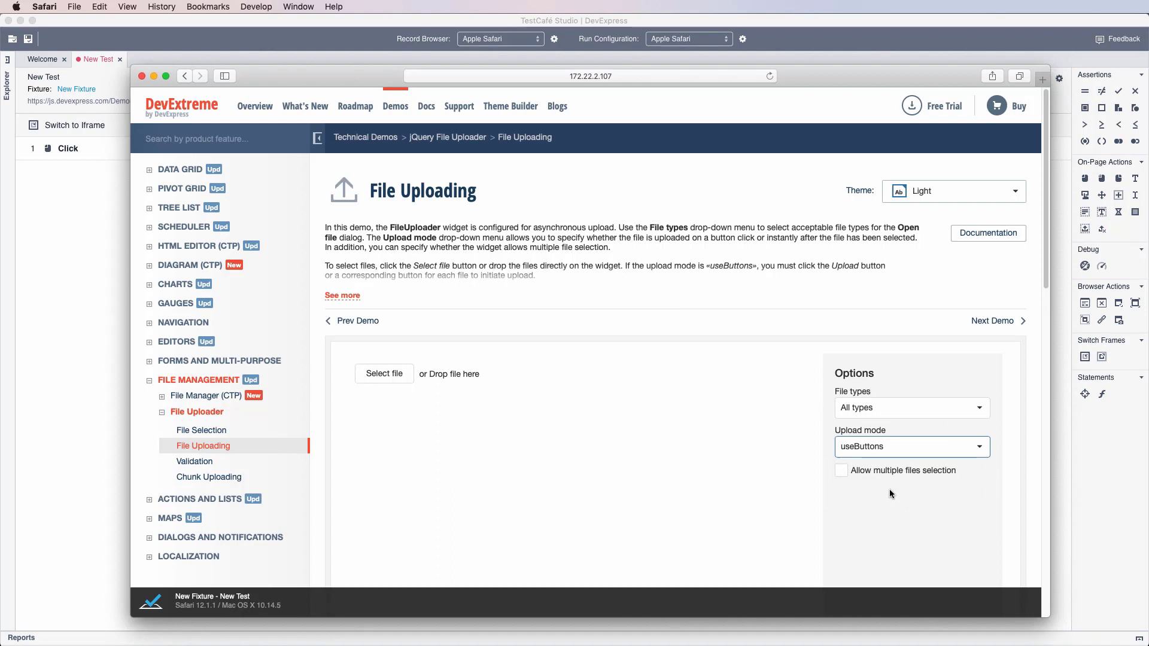
{"action": "left_click", "coordinate": [889, 481]}
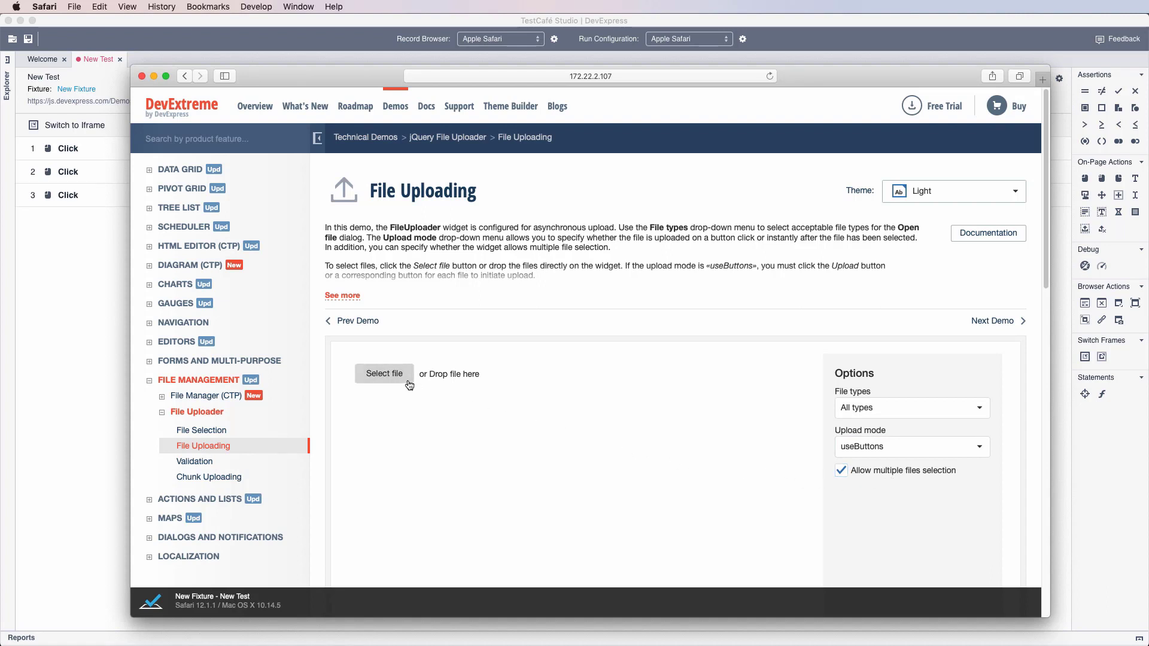
Step: Select icon.svg and logo.svg together and upload both files
{"action": "left_click", "coordinate": [384, 374]}
{"action": "left_click_drag", "start_coordinate": [508, 219], "coordinate": [395, 138]}
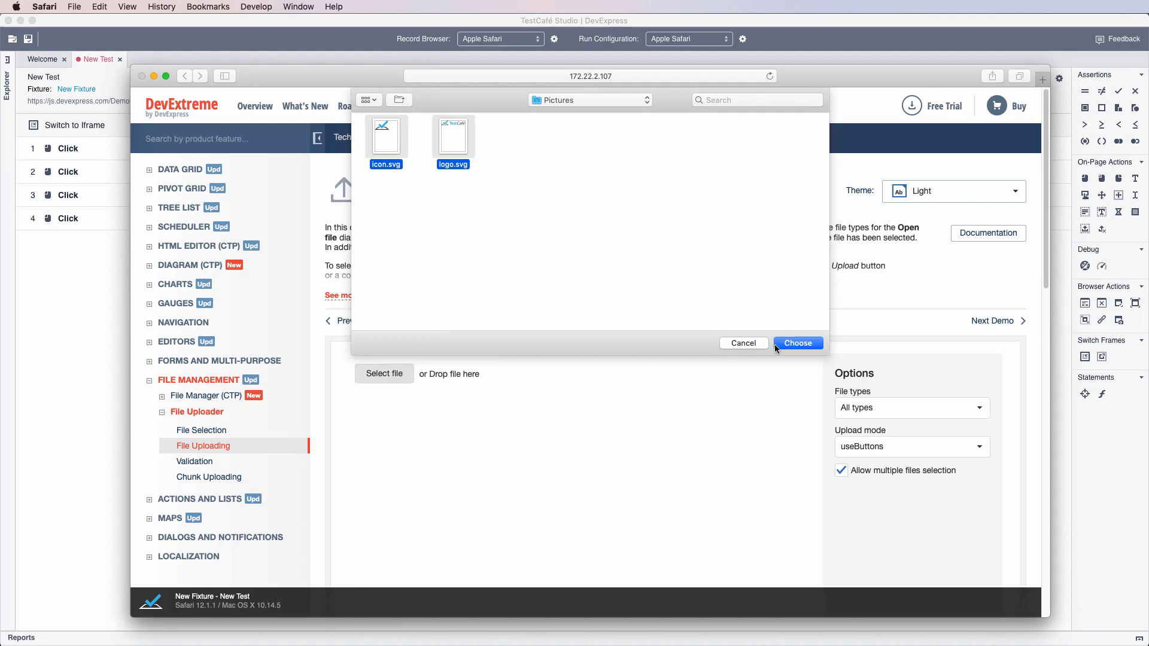
{"action": "left_click", "coordinate": [779, 348]}
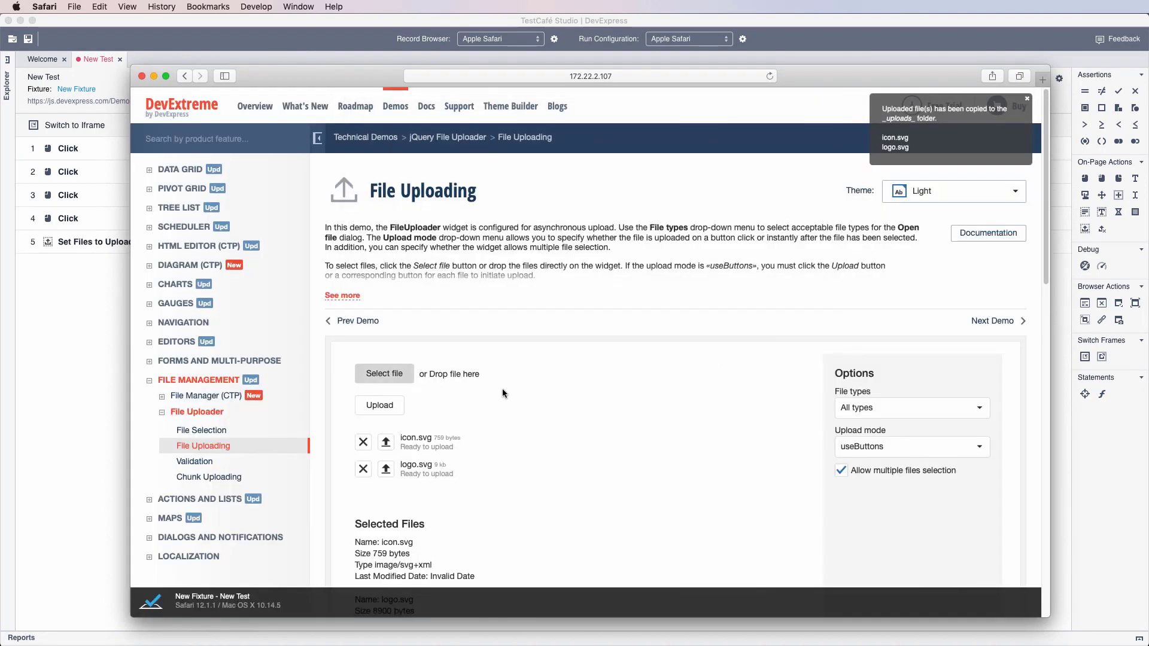
{"action": "left_click", "coordinate": [390, 410]}
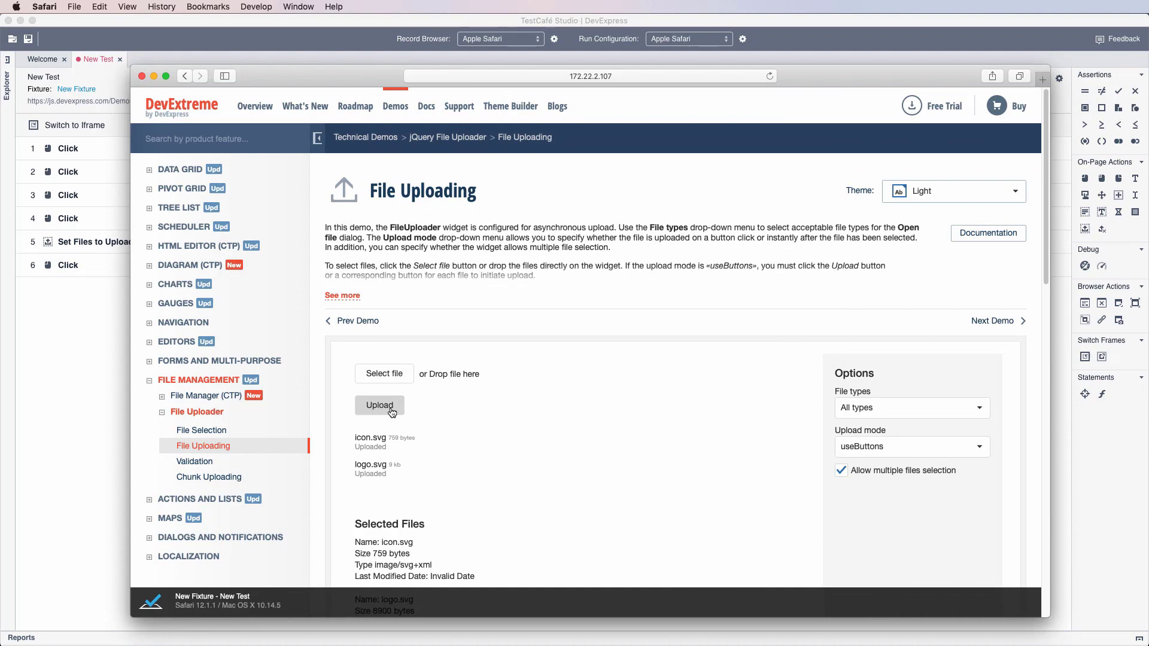
Step: Assert with Deep Equal that the icon.svg entry's textContent equals 'icon.svg'
{"action": "left_click", "coordinate": [1077, 95]}
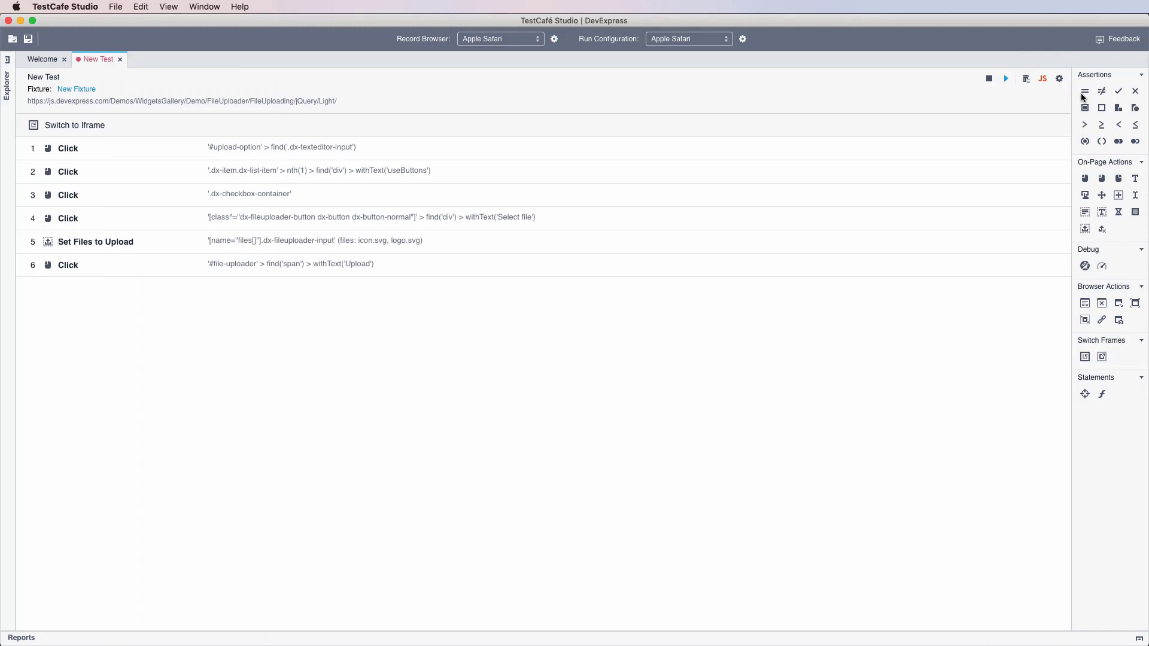
{"action": "left_click", "coordinate": [1084, 92]}
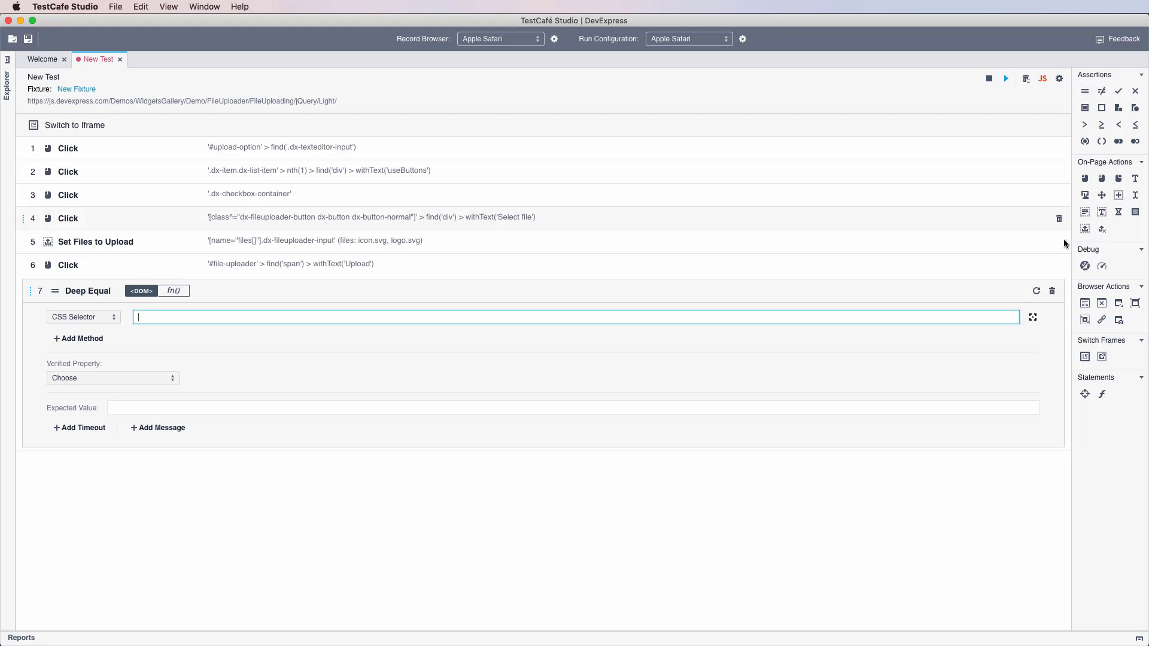
{"action": "left_click", "coordinate": [1032, 320]}
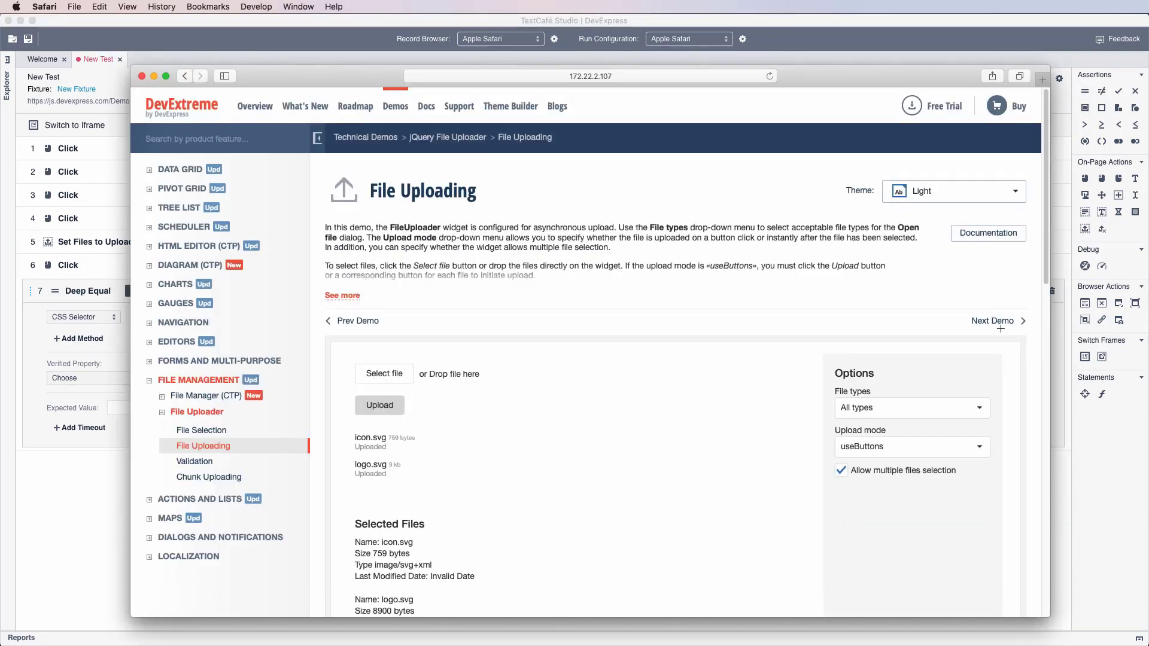
{"action": "left_click", "coordinate": [369, 441]}
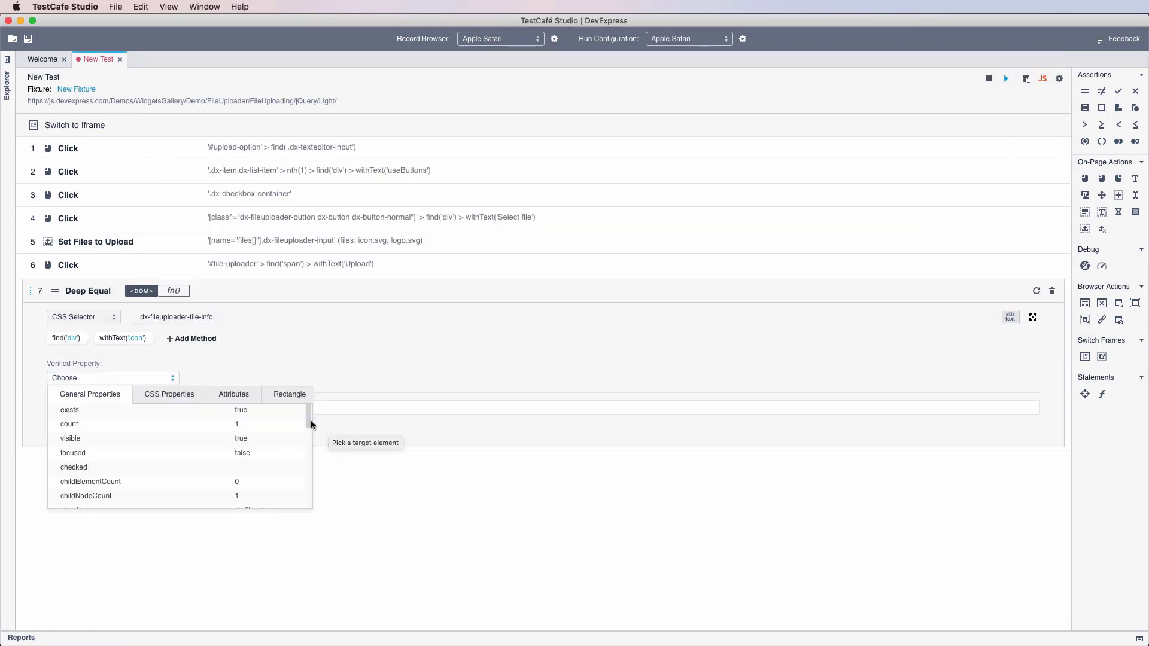
{"action": "left_click_drag", "start_coordinate": [310, 423], "coordinate": [300, 507]}
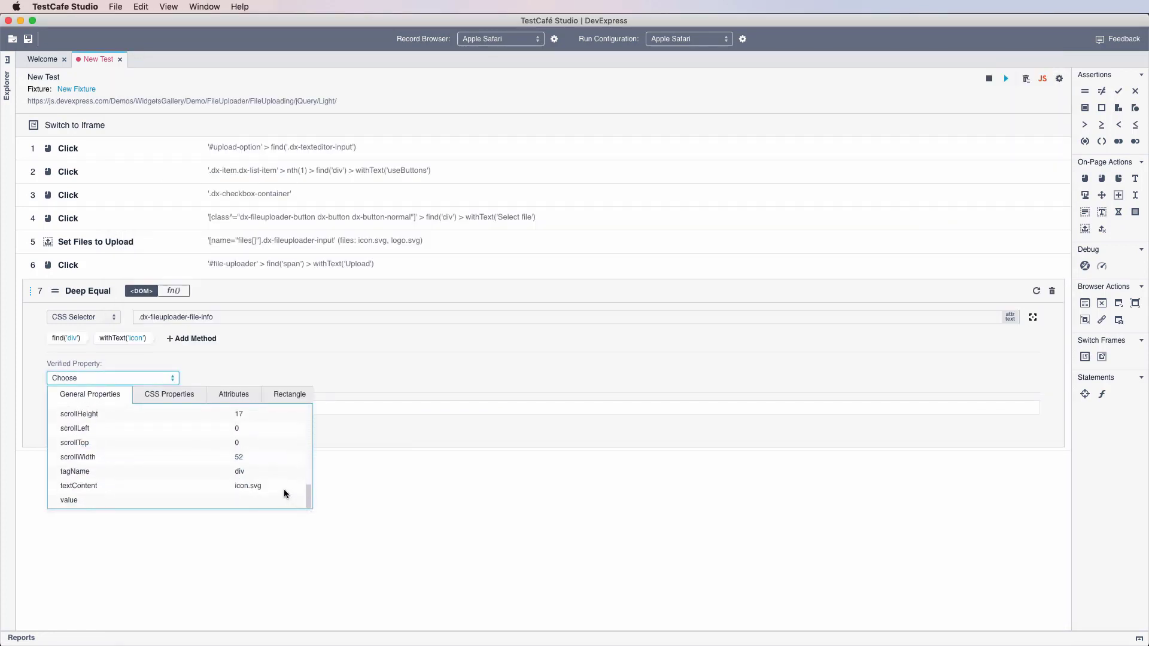
{"action": "left_click", "coordinate": [284, 488]}
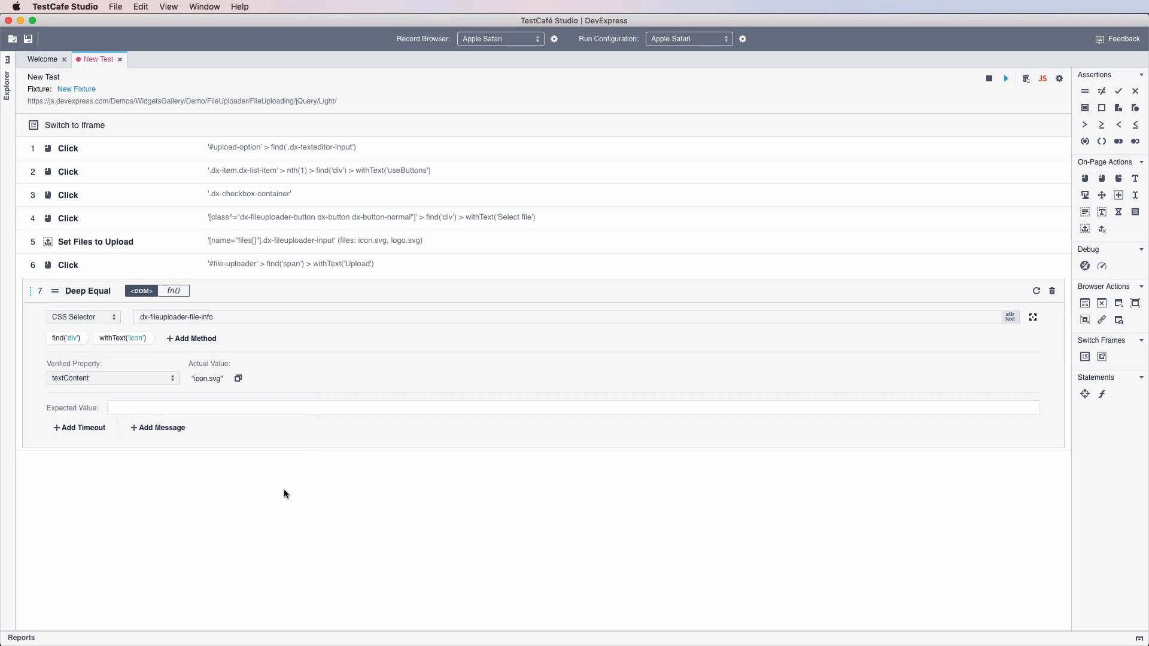
{"action": "left_click", "coordinate": [237, 380]}
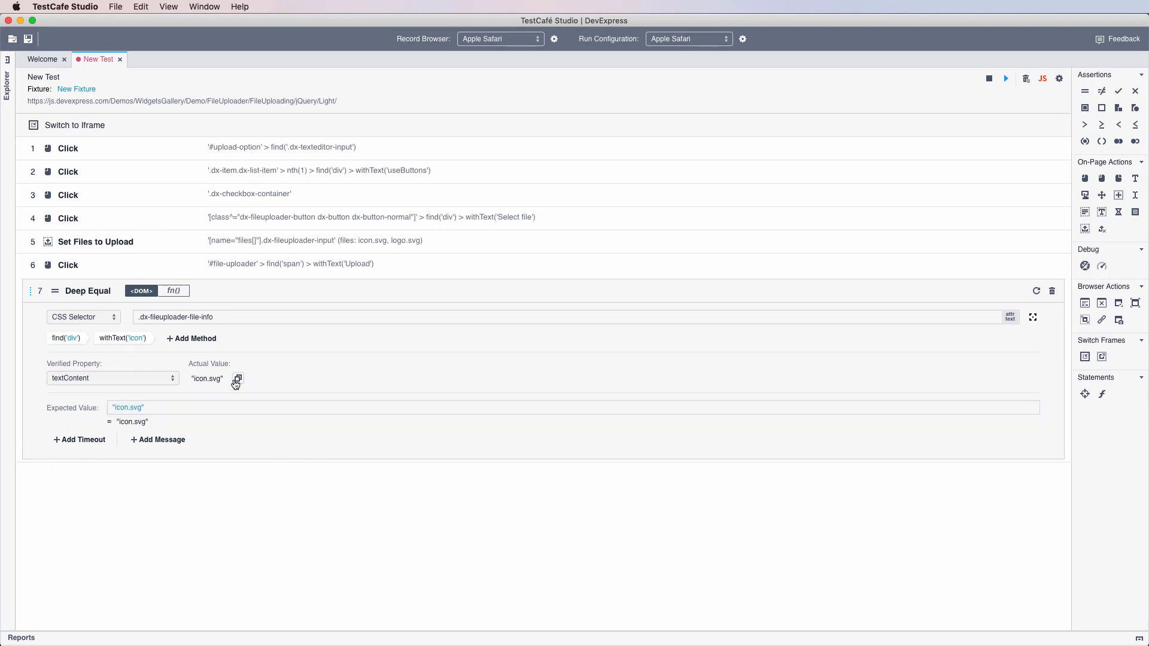
Step: Add a Deep Equal assertion on the 759-bytes entry's CSS font-size, expecting 10px
{"action": "left_click", "coordinate": [367, 296]}
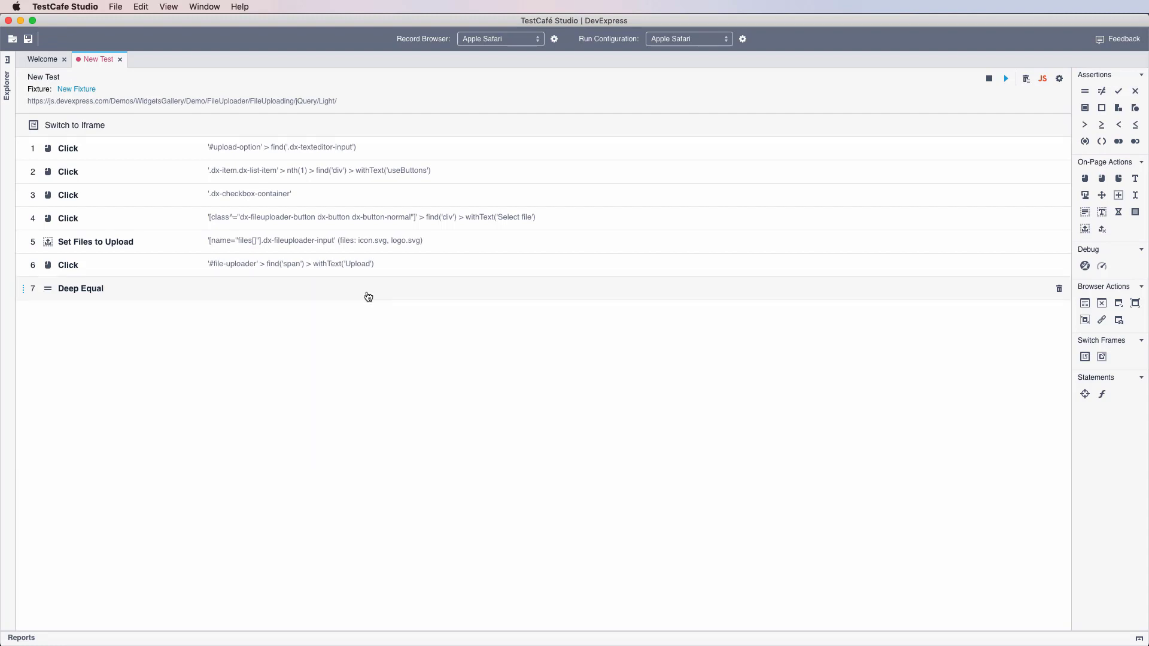
{"action": "left_click", "coordinate": [1086, 92]}
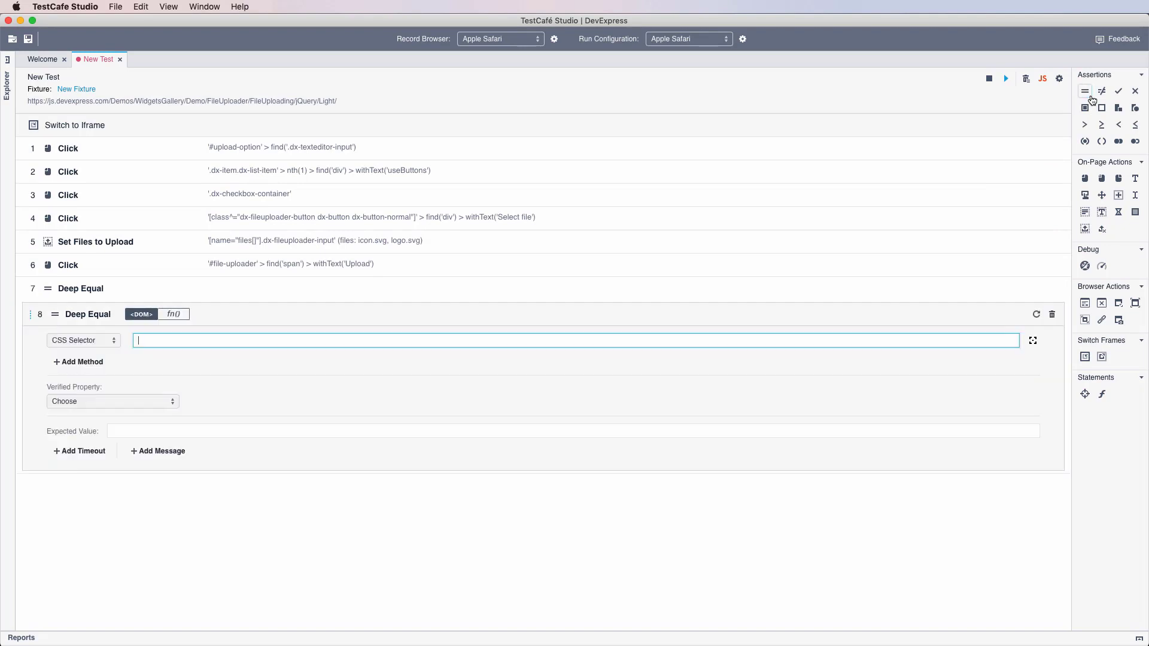
{"action": "left_click", "coordinate": [1033, 346]}
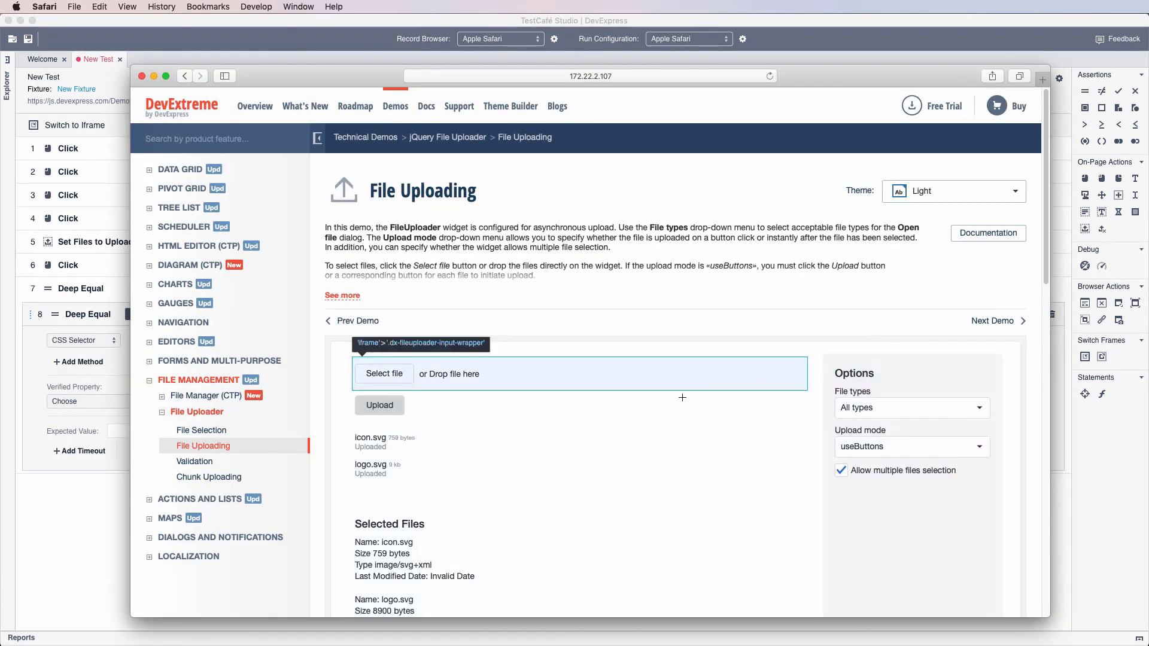
{"action": "left_click", "coordinate": [413, 438]}
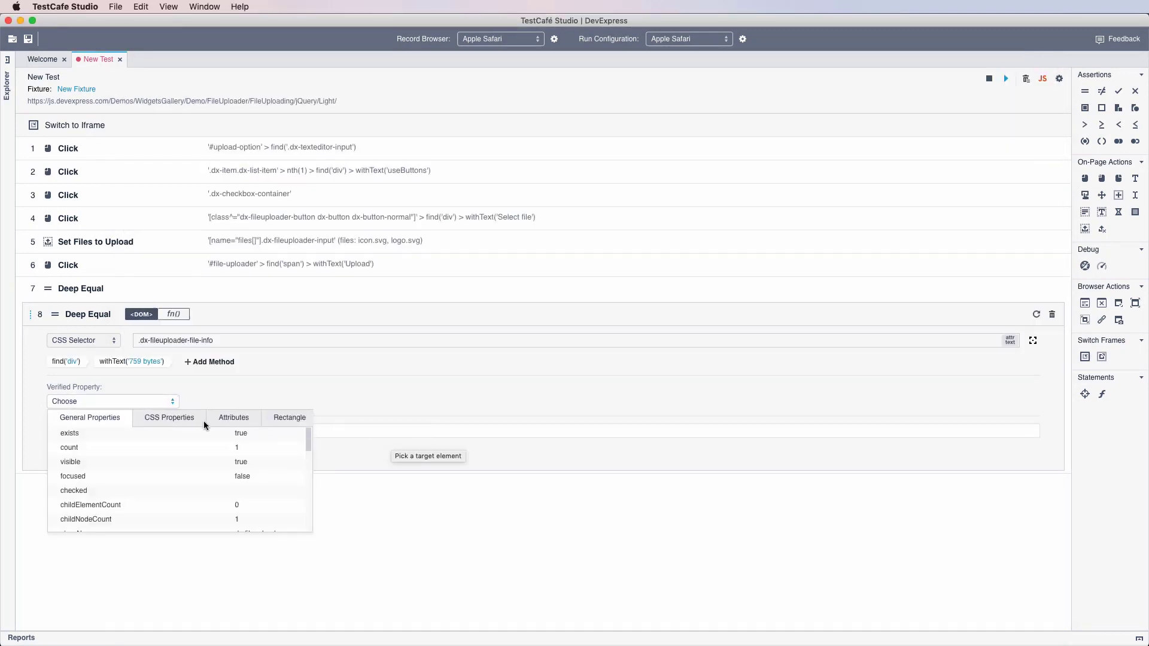
{"action": "left_click", "coordinate": [203, 421]}
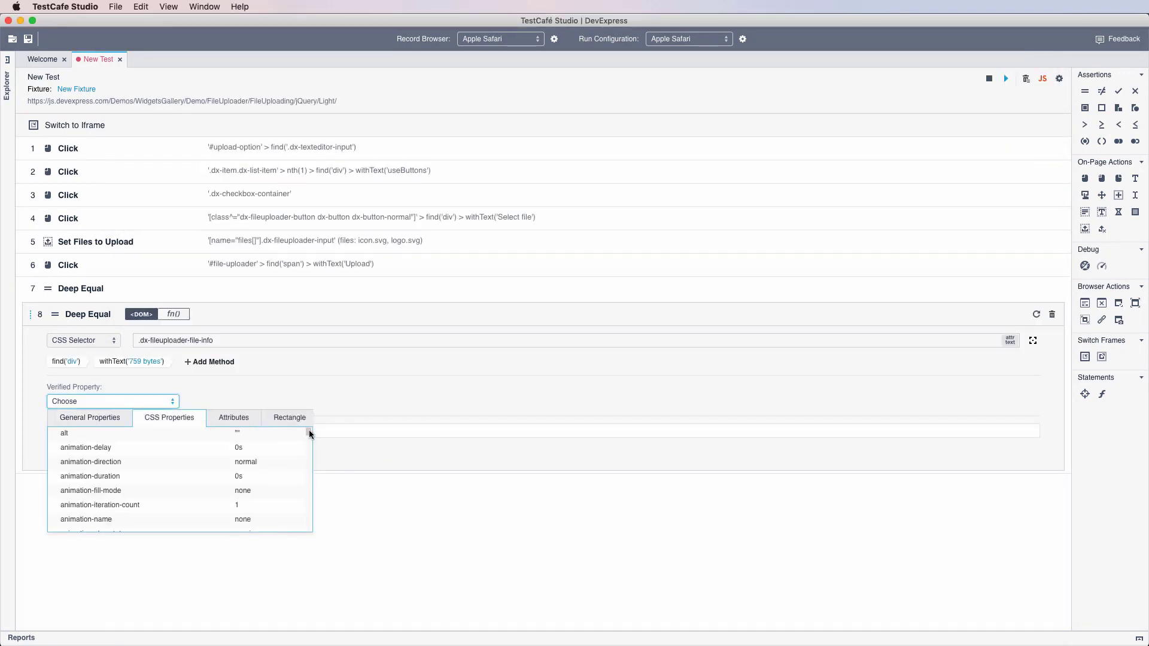
{"action": "left_click_drag", "start_coordinate": [309, 434], "coordinate": [308, 447]}
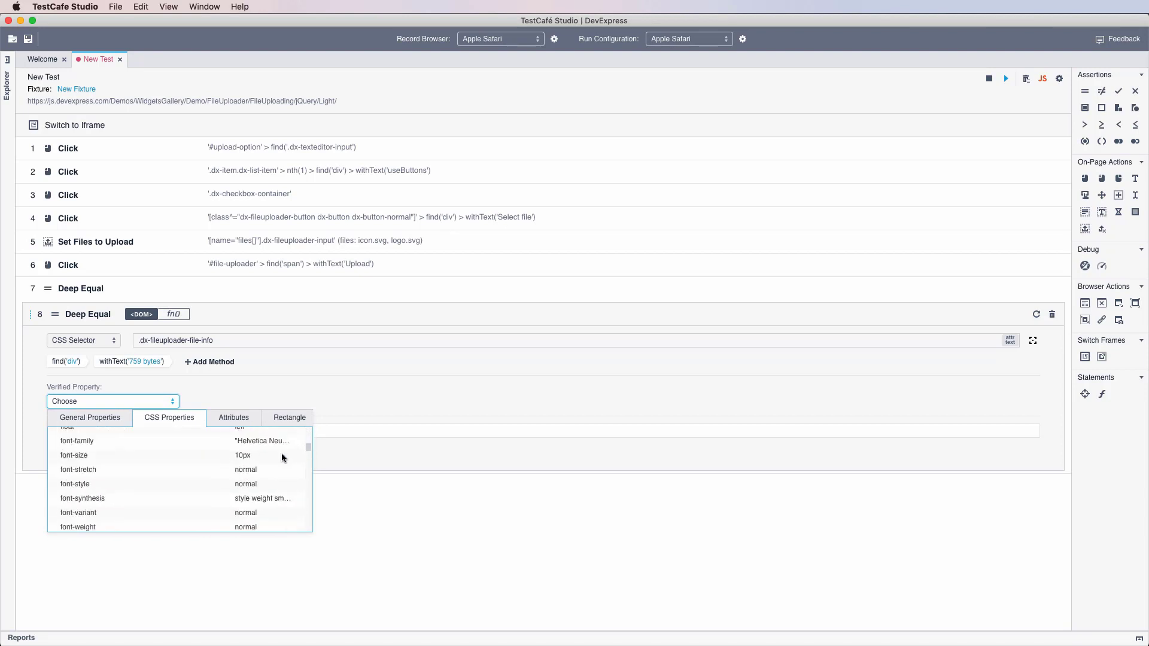
{"action": "left_click", "coordinate": [282, 456]}
{"action": "left_click", "coordinate": [227, 402]}
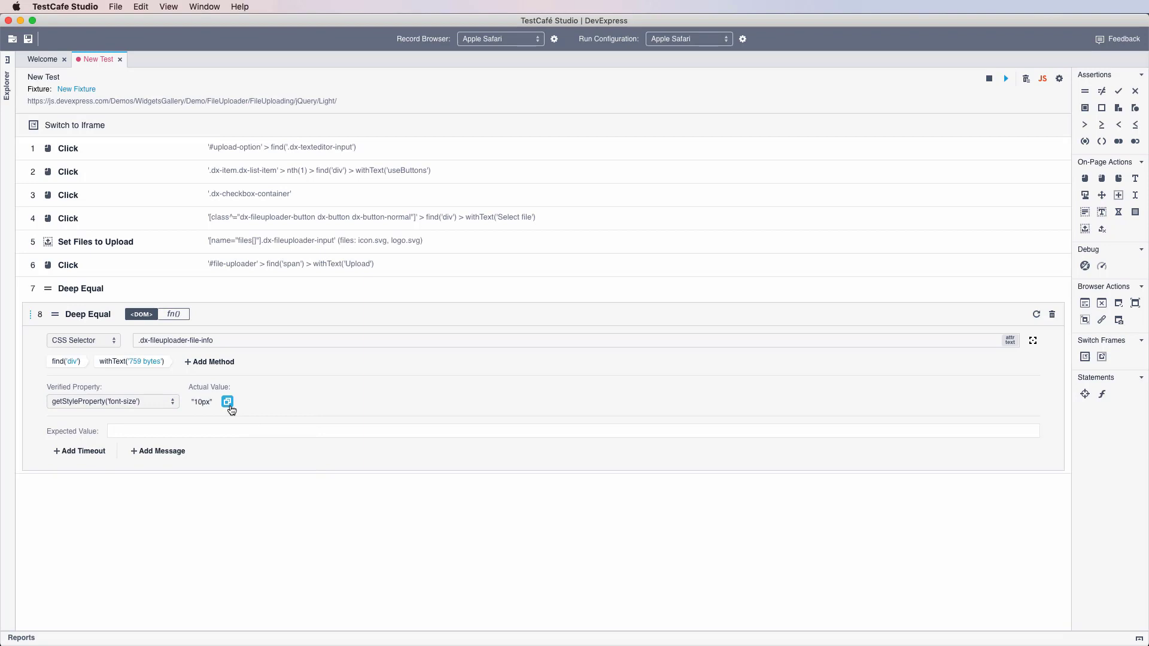
{"action": "left_click", "coordinate": [423, 323]}
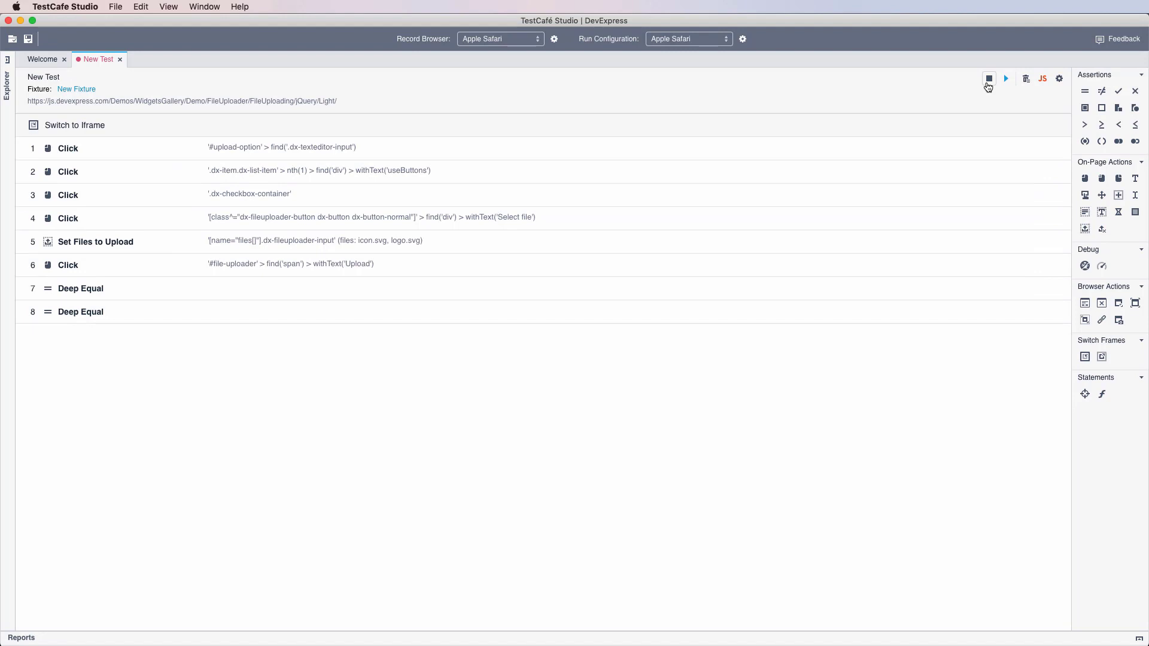
Step: Stop recording, then replay the recorded test so both SVG uploads rerun in Safari
{"action": "left_click", "coordinate": [988, 79]}
{"action": "left_click", "coordinate": [1005, 82]}
Step: Open the 'New Test' report from the Reports panel, showing 1 passed, 0 failed
{"action": "left_click", "coordinate": [1138, 640]}
{"action": "left_click", "coordinate": [903, 588]}
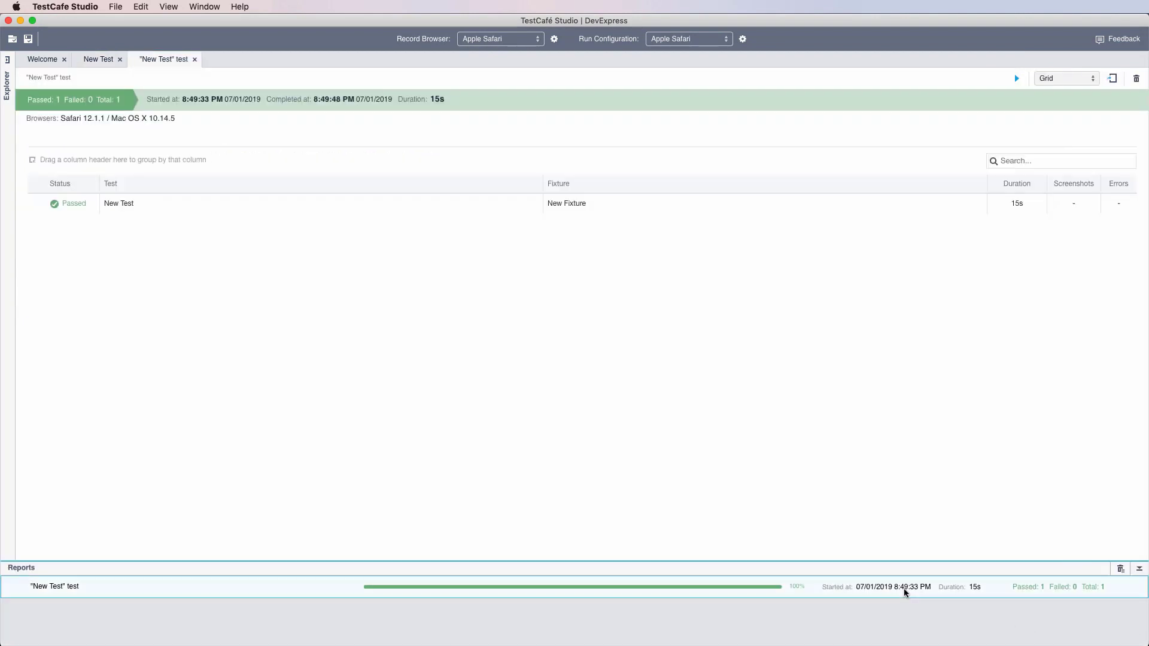